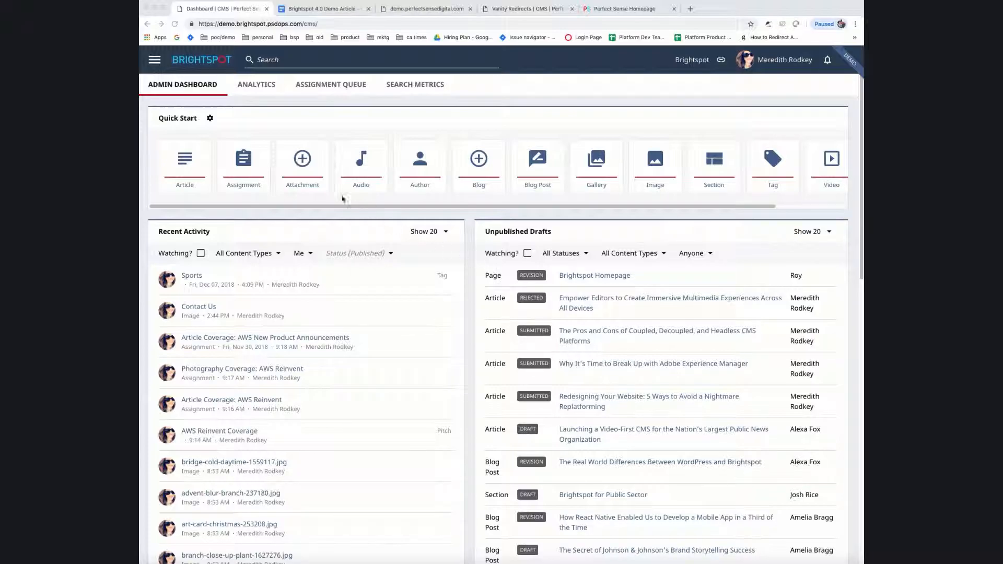
Step: Create a new article with the headline "It's Time to Talk About the Real World Differences Between WordPress and Brightspot" from the demo document
{"action": "left_click", "coordinate": [183, 155]}
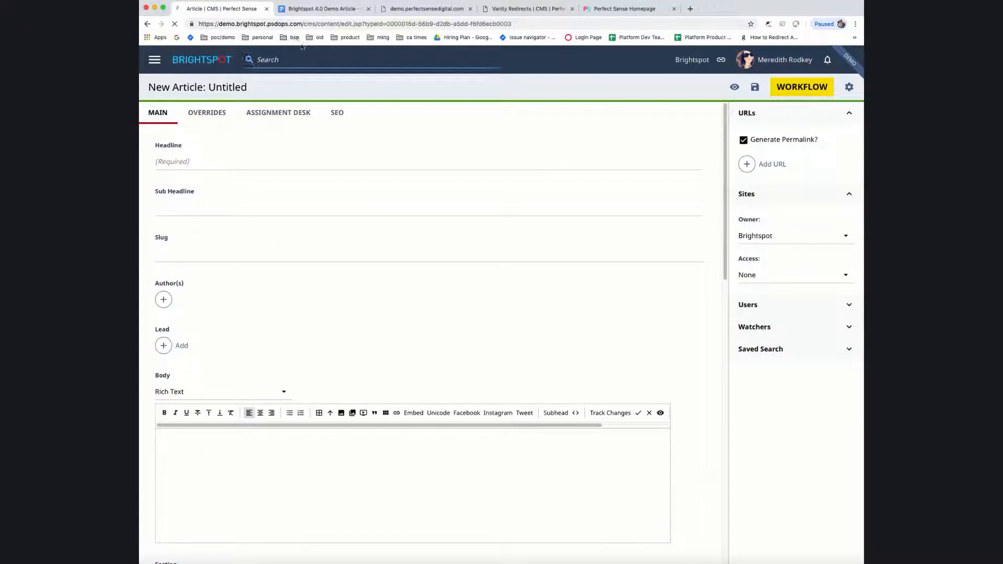
{"action": "left_click", "coordinate": [303, 10]}
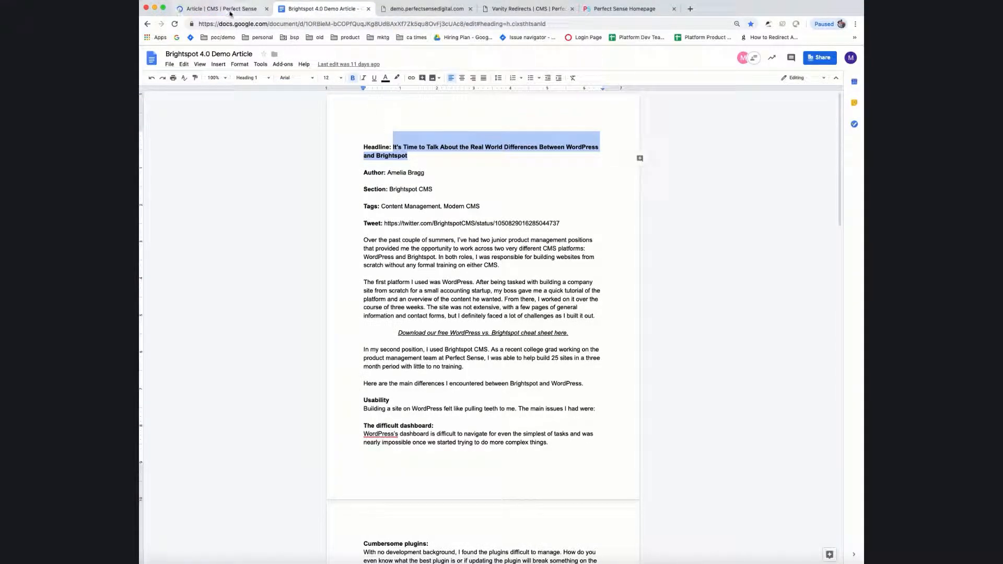
{"action": "key", "text": "ctrl+shift+Tab"}
{"action": "left_click", "coordinate": [286, 163]}
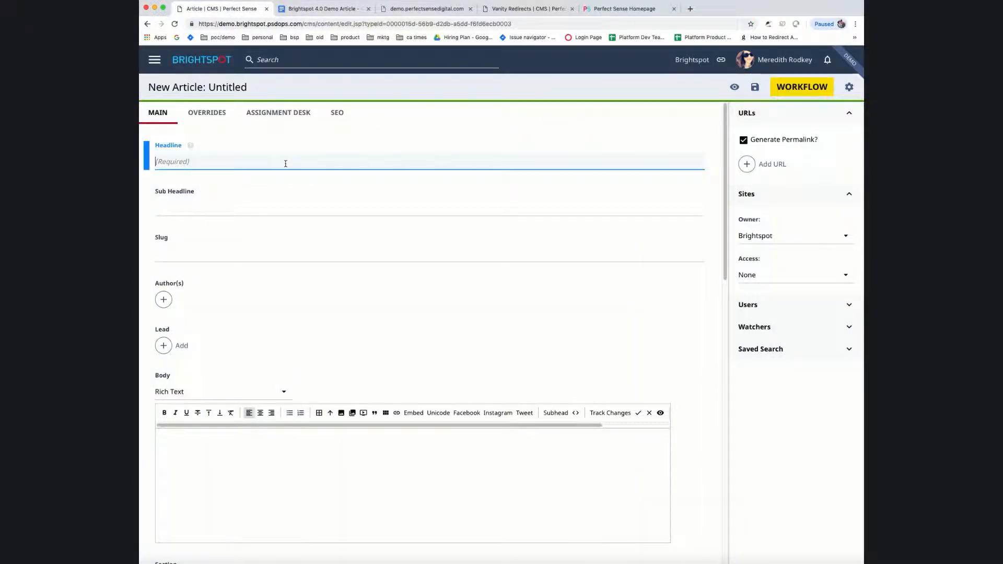
{"action": "type", "text": "It’s Time to Talk About the Real World Differences Between WordPress and Brightspot"}
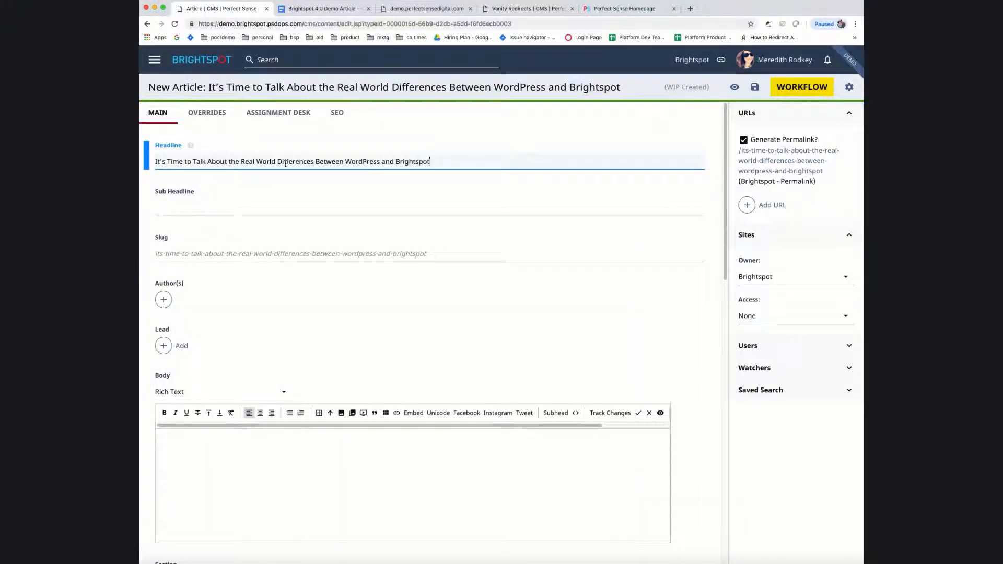
Step: Copy and clear the article's headline, and paste the same text back to regenerate the permalink
{"action": "key", "text": "super+a"}
{"action": "key", "text": "super+c"}
{"action": "key", "text": "BackSpace"}
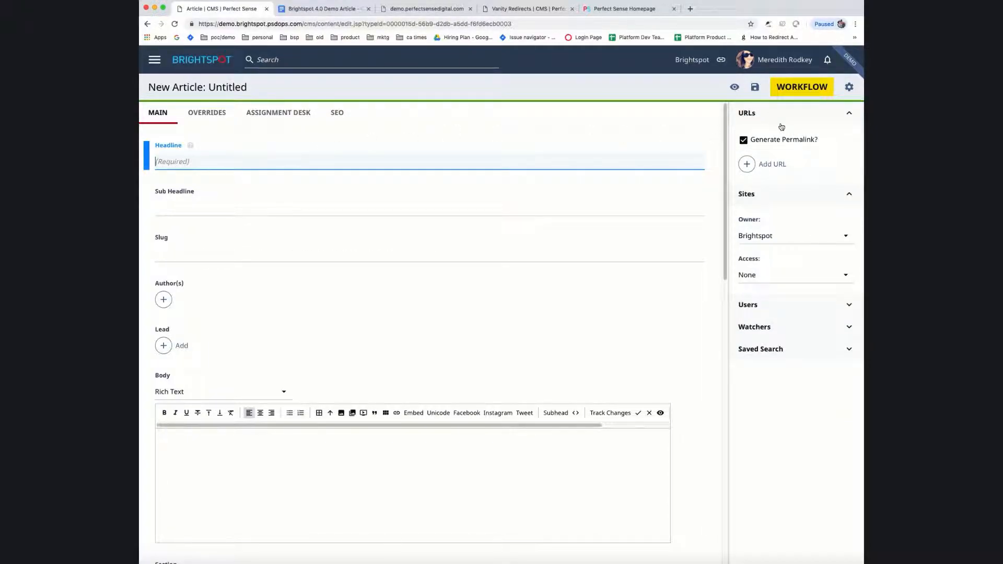
{"action": "key", "text": "super+v"}
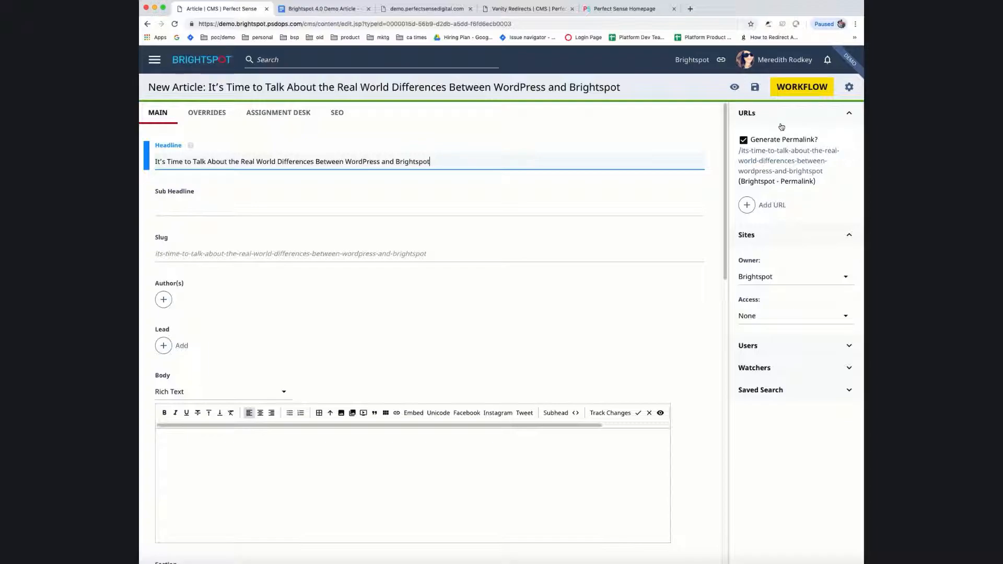
Step: Shorten the article's slug to "its-time-to-talk-about-the-differences-between-wordpress-and-brightspot"
{"action": "left_click", "coordinate": [328, 253]}
{"action": "left_click", "coordinate": [246, 255]}
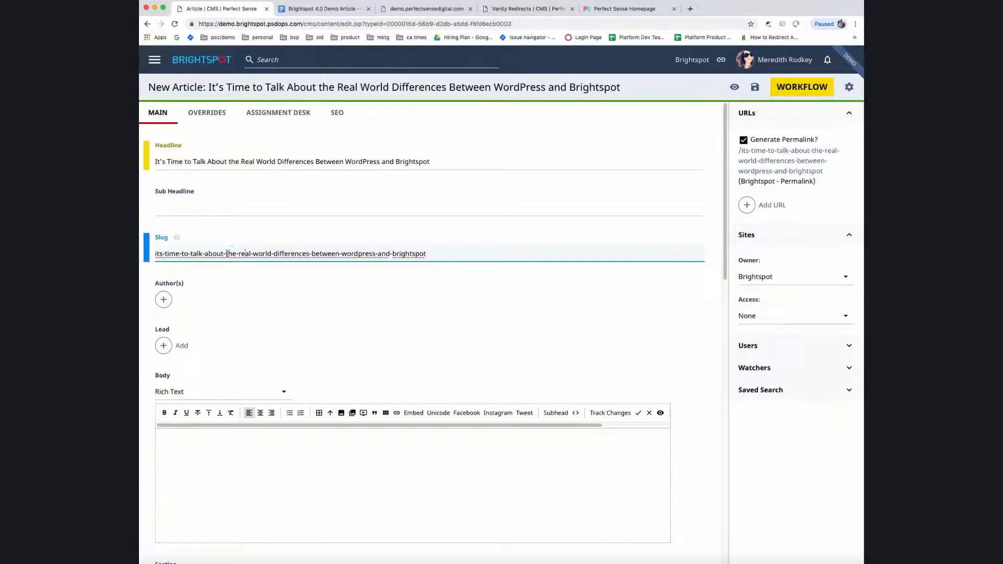
{"action": "left_click_drag", "start_coordinate": [237, 254], "coordinate": [272, 254]}
{"action": "key", "text": "BackSpace"}
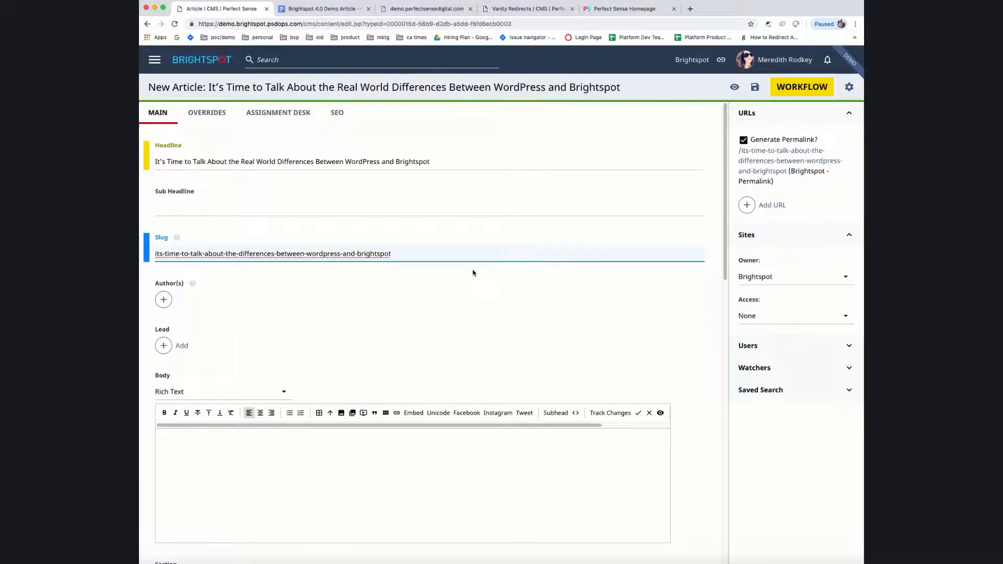
Step: Assign the article to the Brightspot CMS section
{"action": "scroll", "coordinate": [472, 272], "scroll_direction": "down", "scroll_amount": 5}
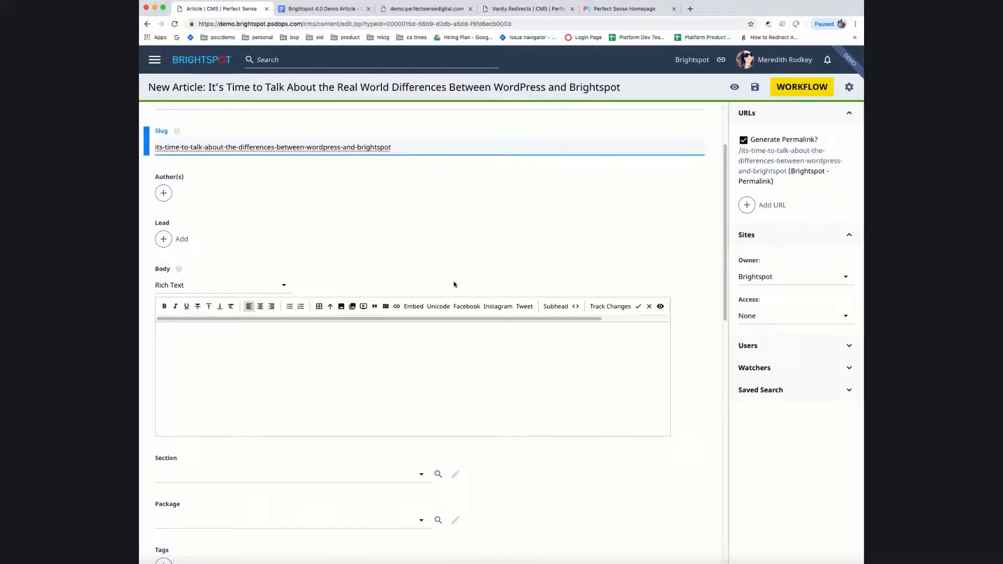
{"action": "scroll", "coordinate": [248, 442], "scroll_direction": "down", "scroll_amount": 1}
{"action": "left_click", "coordinate": [242, 440]}
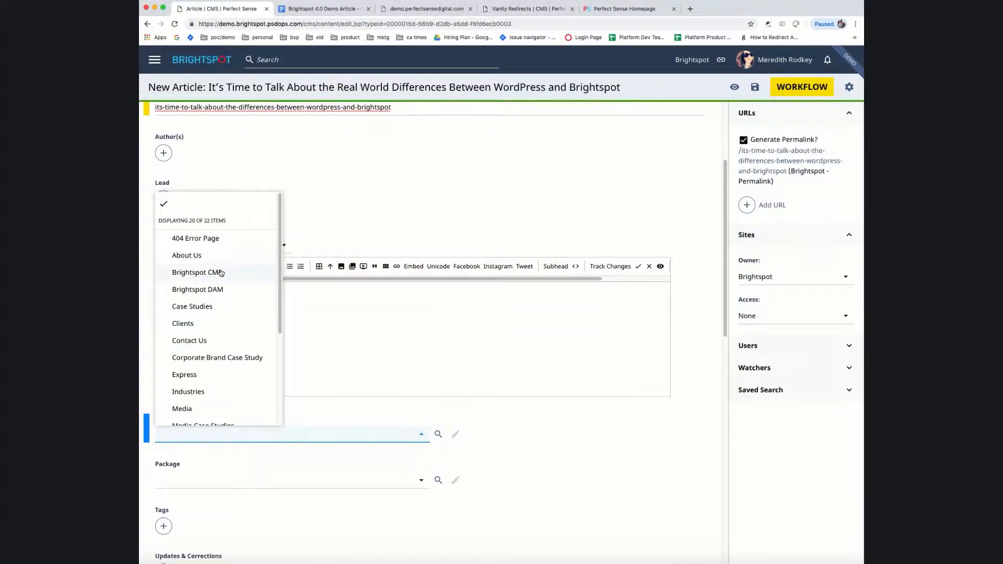
{"action": "left_click", "coordinate": [223, 272]}
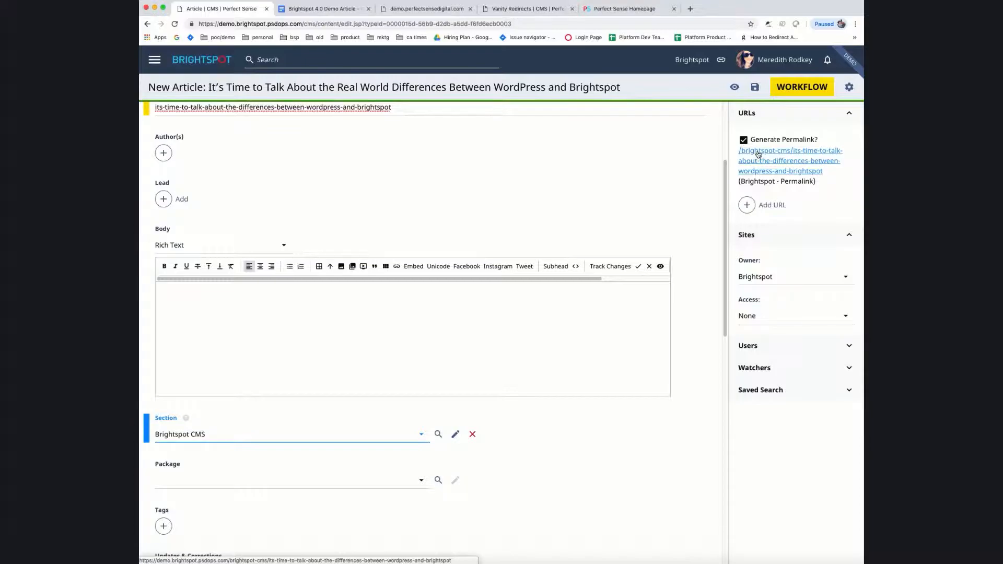
{"action": "scroll", "coordinate": [521, 210], "scroll_direction": "up", "scroll_amount": 2}
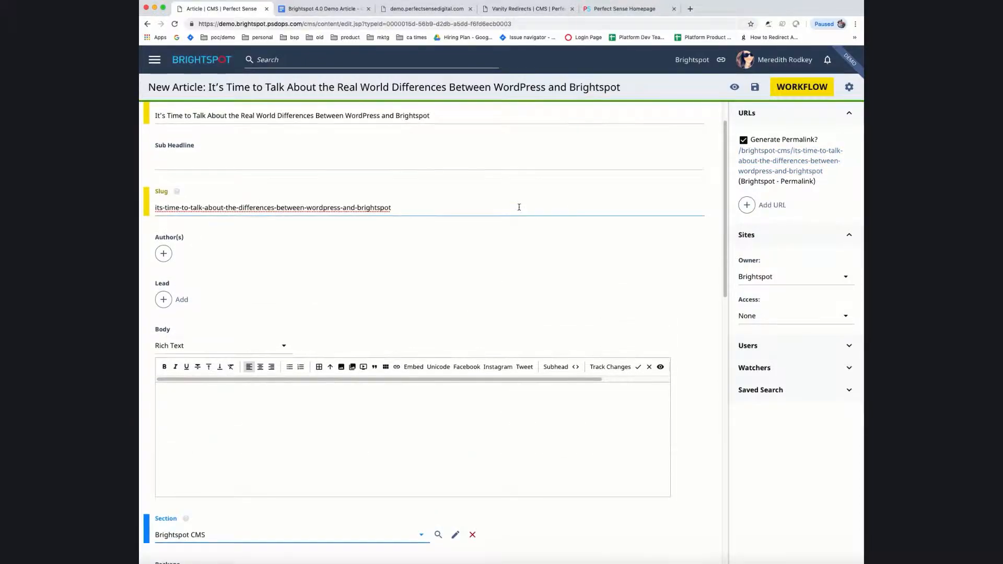
{"action": "scroll", "coordinate": [505, 214], "scroll_direction": "up", "scroll_amount": 1}
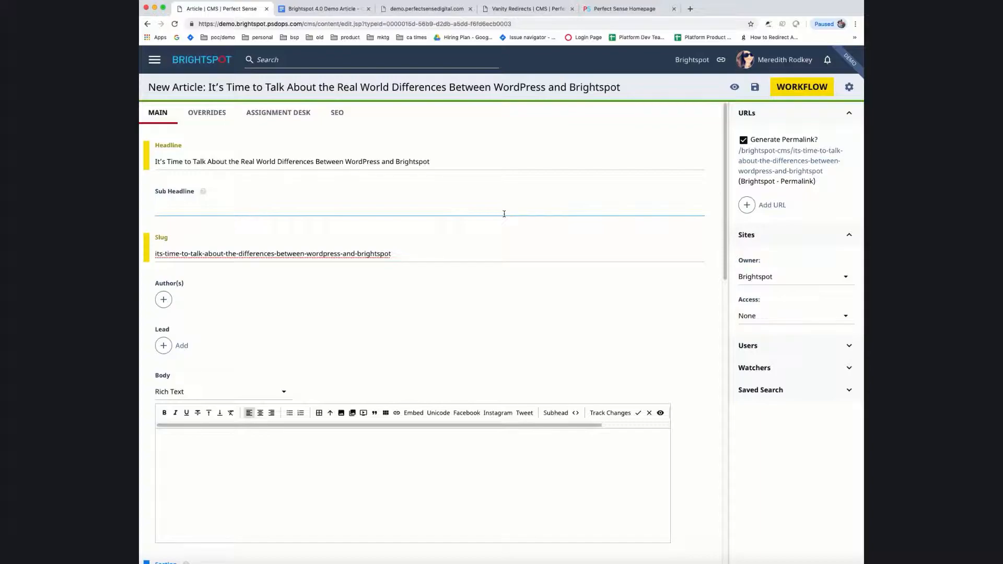
{"action": "double_click", "coordinate": [388, 161]}
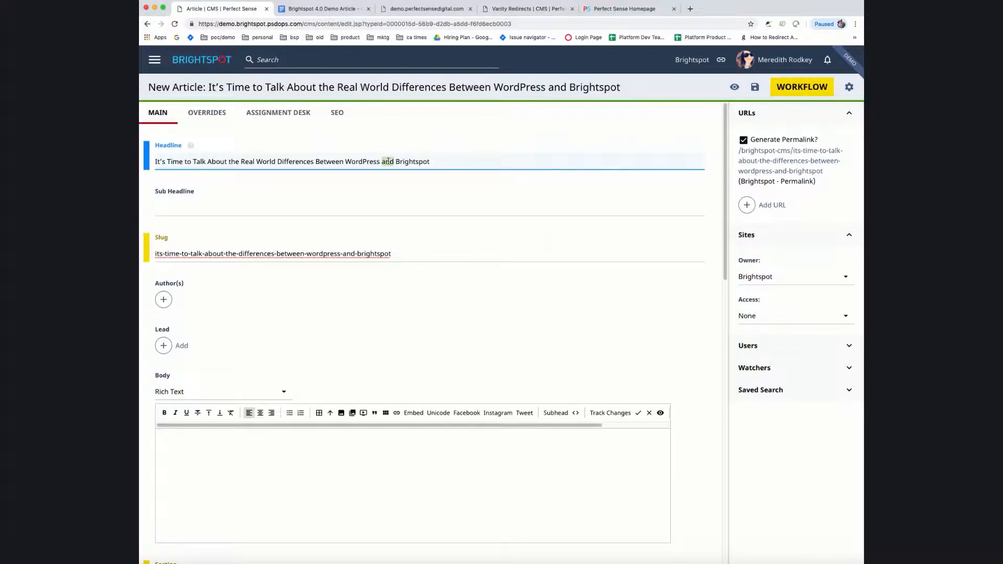
{"action": "type", "text": "and"}
{"action": "key", "text": "BackSpace"}
{"action": "key", "text": "BackSpace"}
{"action": "type", "text": "nd"}
Step: Replace "and" with the deliberate misspelling "adn" in the article's slug
{"action": "double_click", "coordinate": [349, 254]}
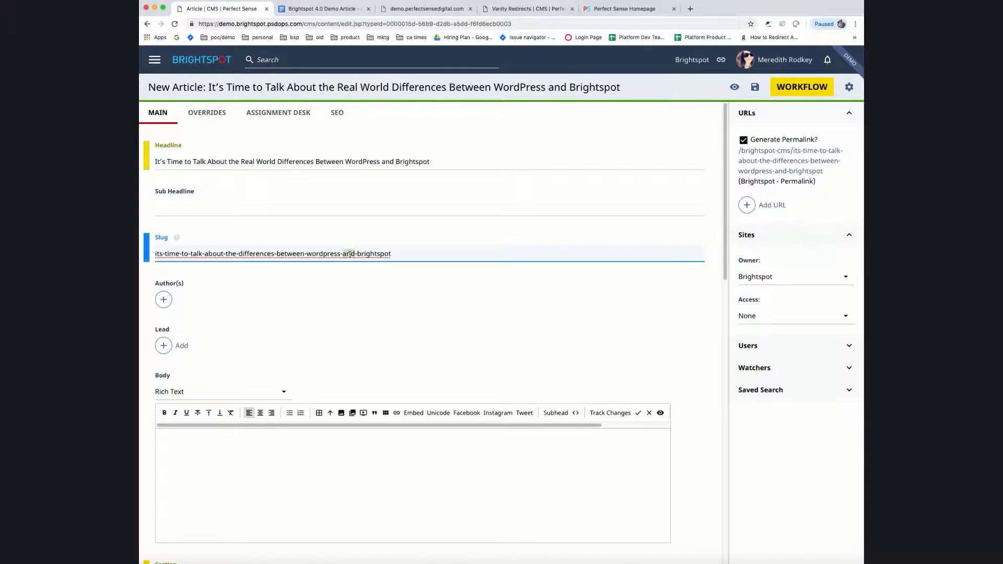
{"action": "type", "text": "a"}
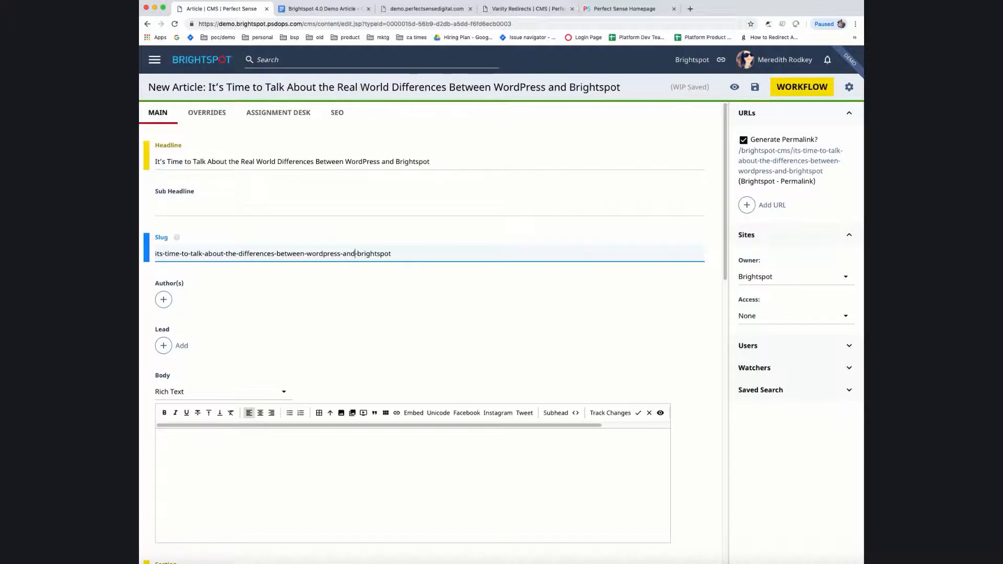
{"action": "type", "text": "dn"}
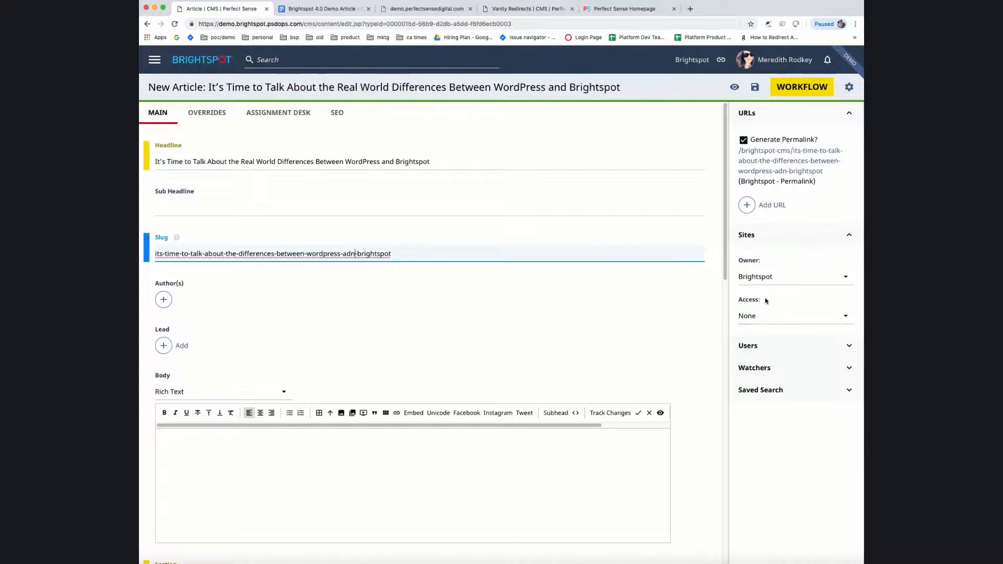
Step: Add a URL to the article by copying the generated permalink and correcting "adn" to "and" in the copy
{"action": "left_click", "coordinate": [747, 205]}
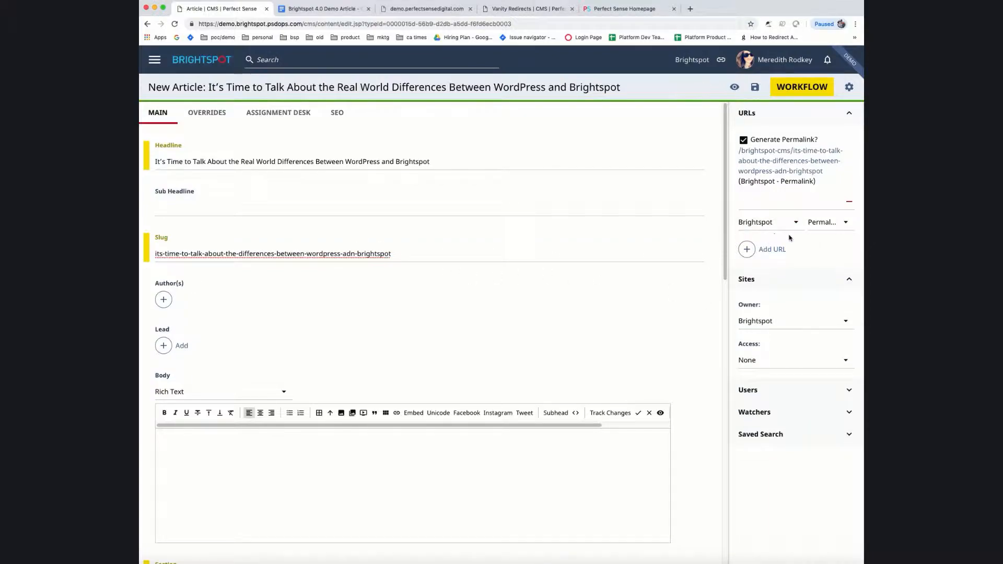
{"action": "left_click", "coordinate": [808, 206]}
{"action": "left_click_drag", "start_coordinate": [827, 173], "coordinate": [741, 153]}
{"action": "left_click_drag", "start_coordinate": [740, 152], "coordinate": [823, 172]}
{"action": "key", "text": "super+c"}
{"action": "left_click", "coordinate": [769, 205]}
{"action": "key", "text": "super+v"}
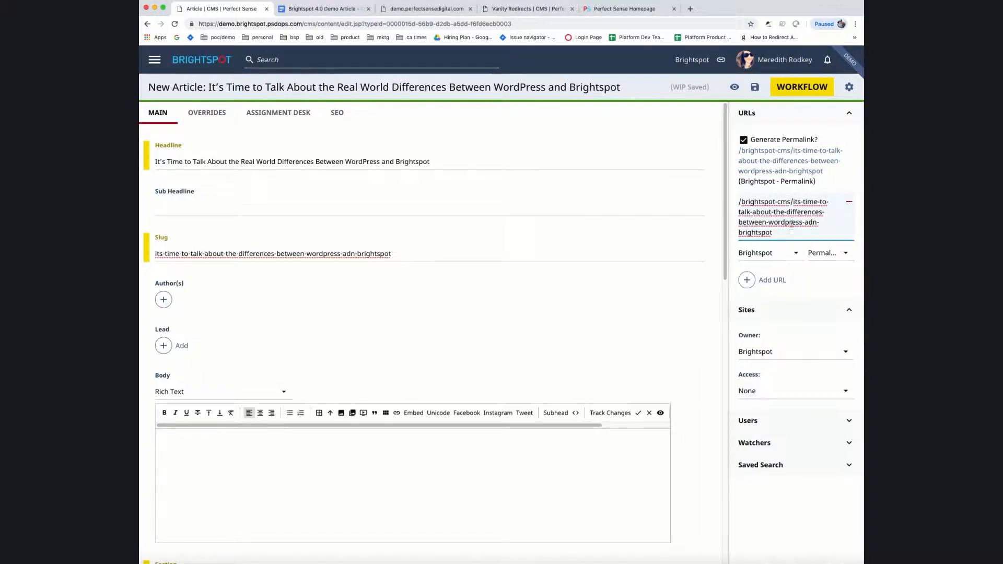
{"action": "double_click", "coordinate": [813, 223]}
{"action": "type", "text": "and"}
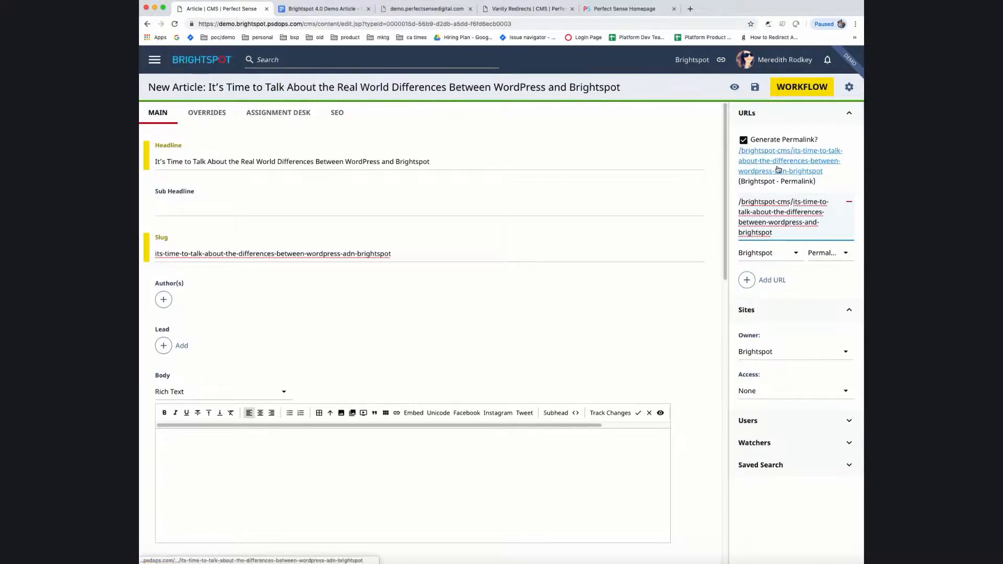
Step: Set the added URL's type to Redirect (Permanent) and review the other URL types without changing it
{"action": "left_click", "coordinate": [826, 260]}
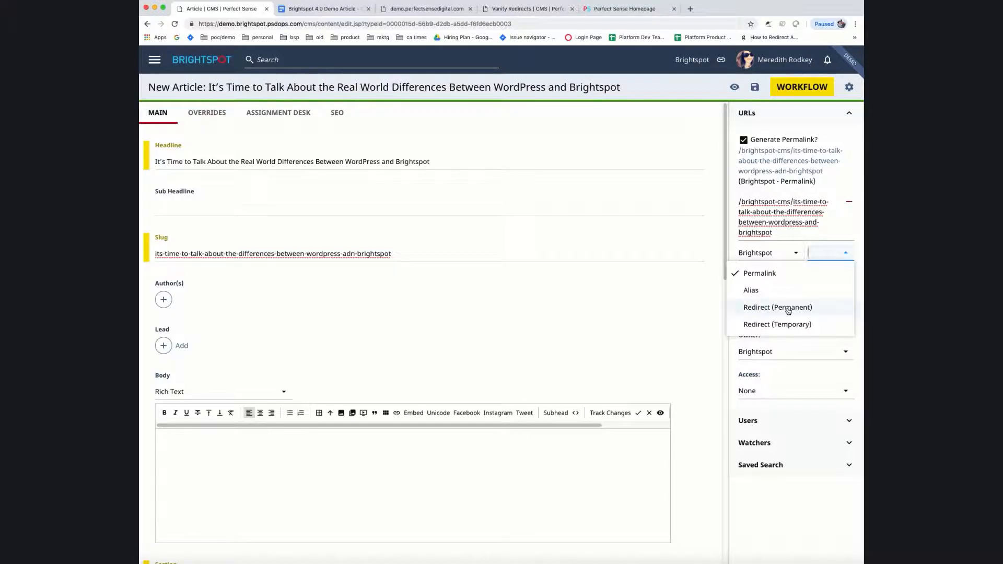
{"action": "left_click", "coordinate": [788, 310]}
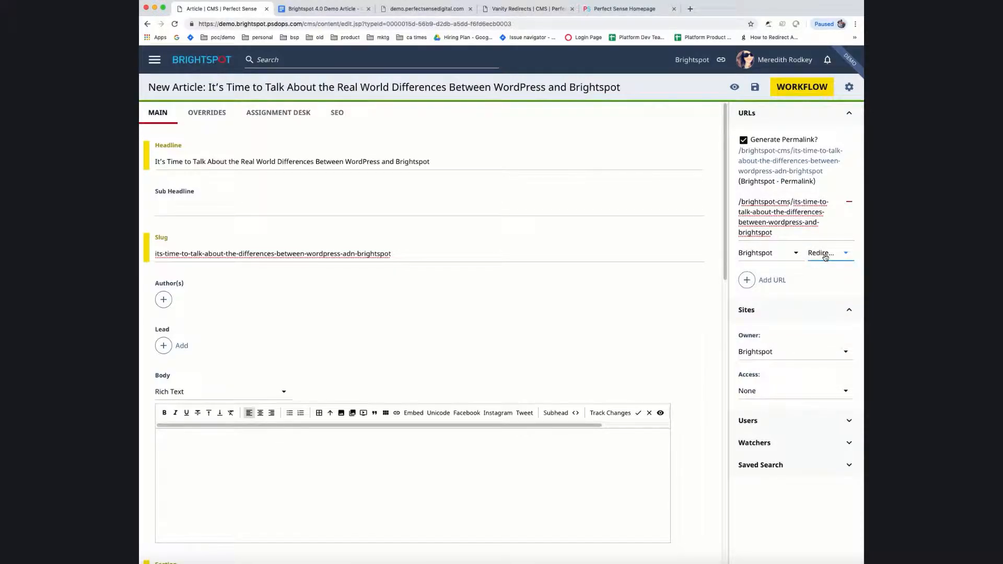
{"action": "left_click", "coordinate": [826, 258]}
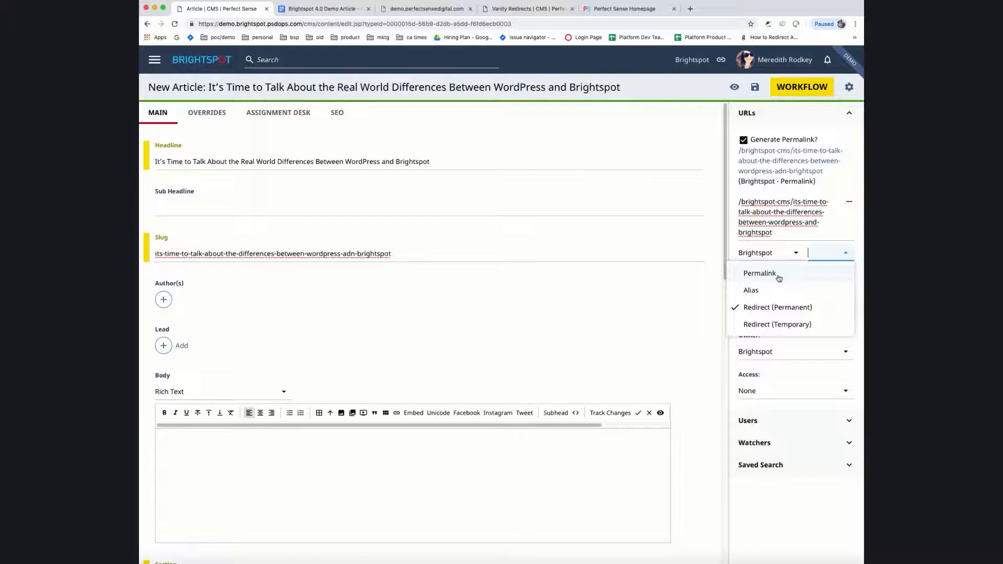
{"action": "left_click", "coordinate": [658, 324]}
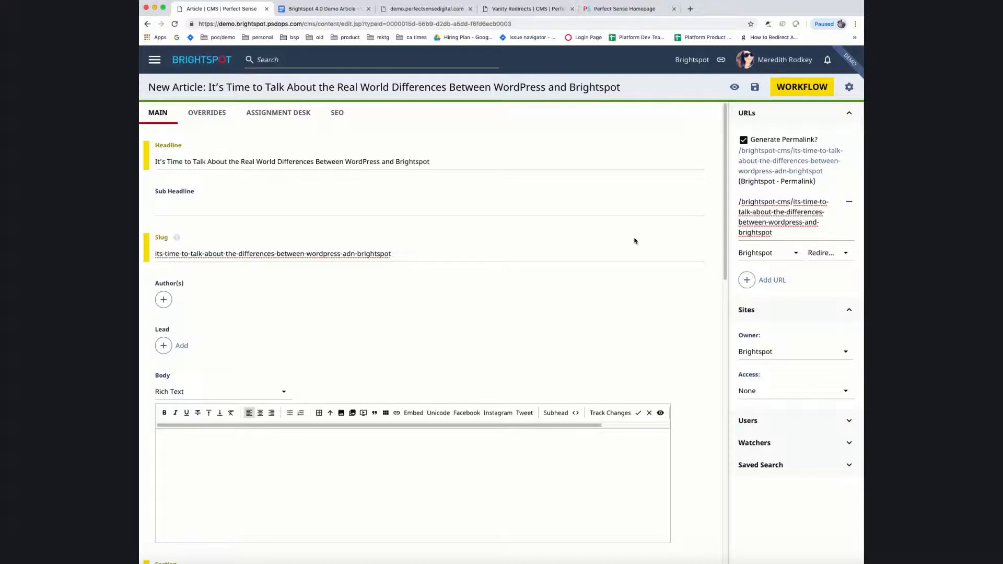
Step: Switch to the Perfect Sense CMS and examine the local URLs and destination of the Blog Contributor Redirects entry
{"action": "left_click", "coordinate": [528, 9]}
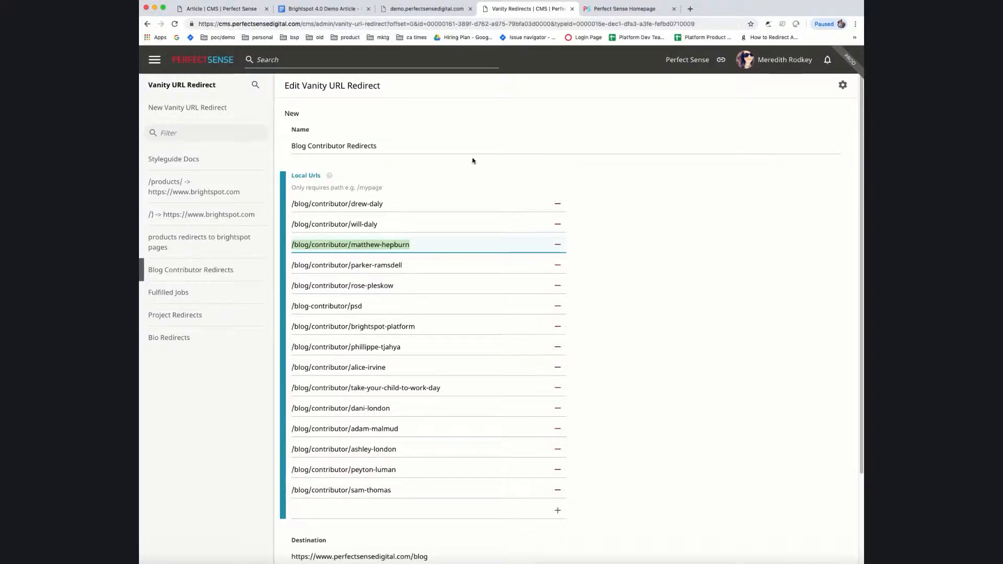
{"action": "scroll", "coordinate": [474, 162], "scroll_direction": "down", "scroll_amount": 1}
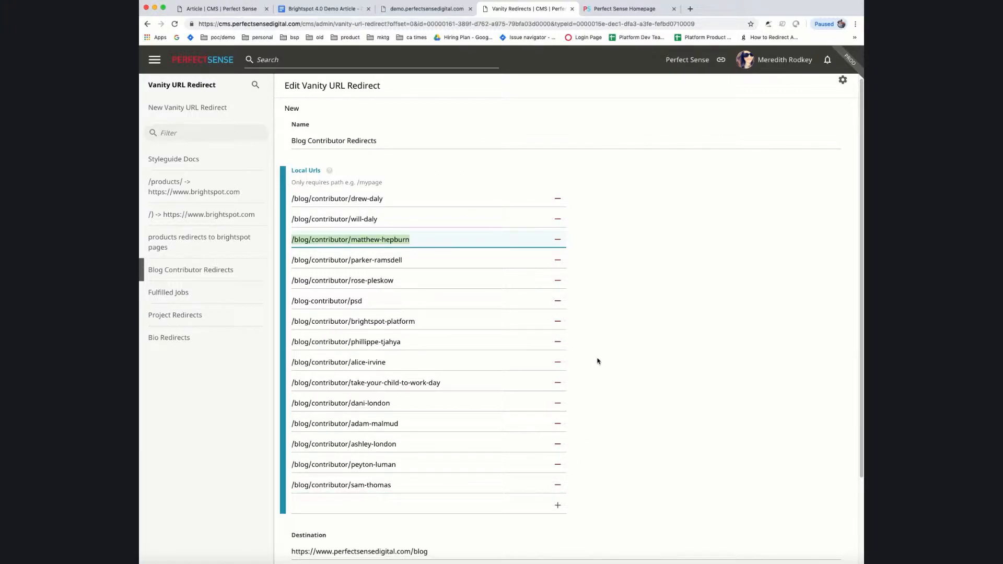
{"action": "scroll", "coordinate": [598, 361], "scroll_direction": "down", "scroll_amount": 1}
{"action": "scroll", "coordinate": [598, 361], "scroll_direction": "down", "scroll_amount": 1}
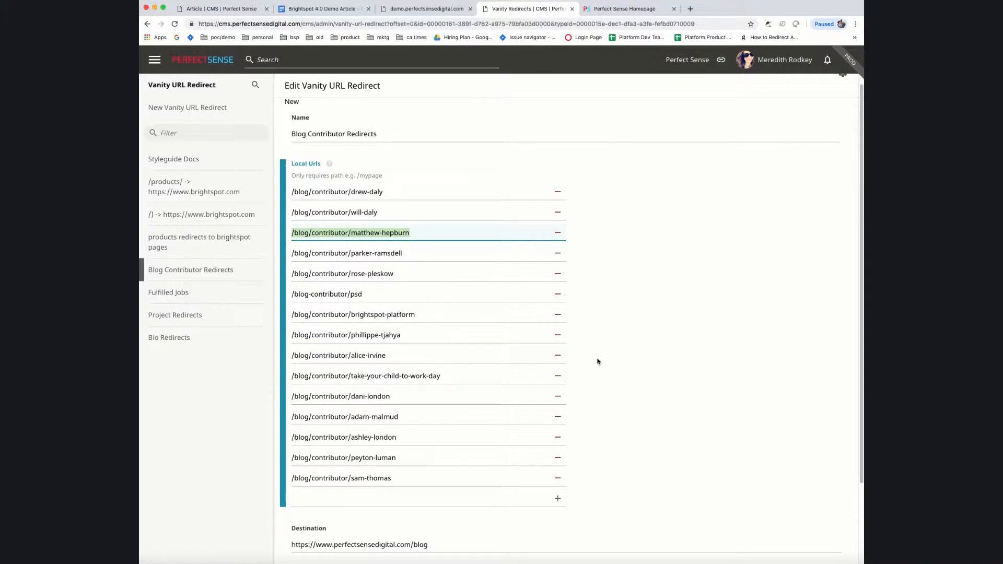
{"action": "scroll", "coordinate": [599, 362], "scroll_direction": "down", "scroll_amount": 1}
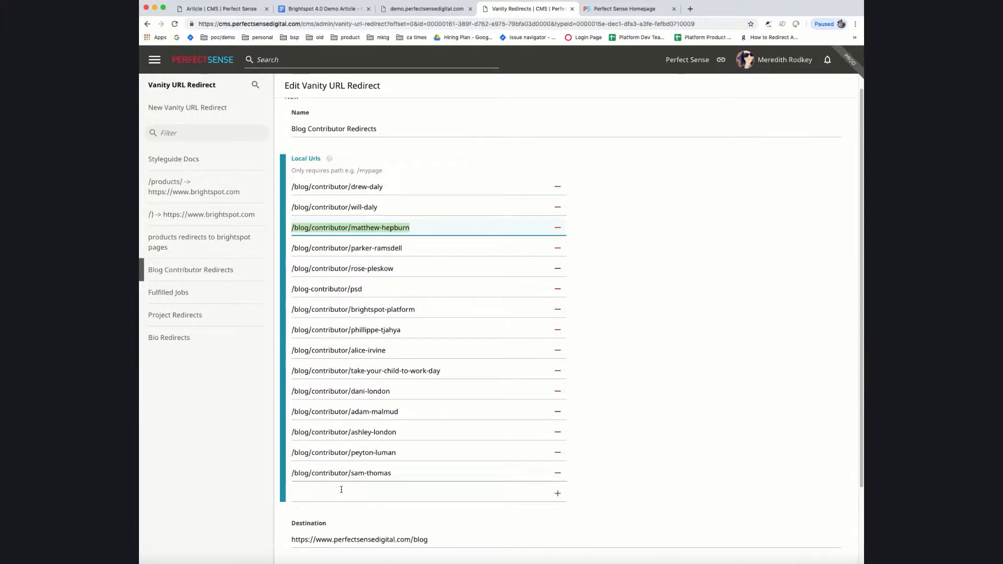
{"action": "left_click", "coordinate": [350, 539]}
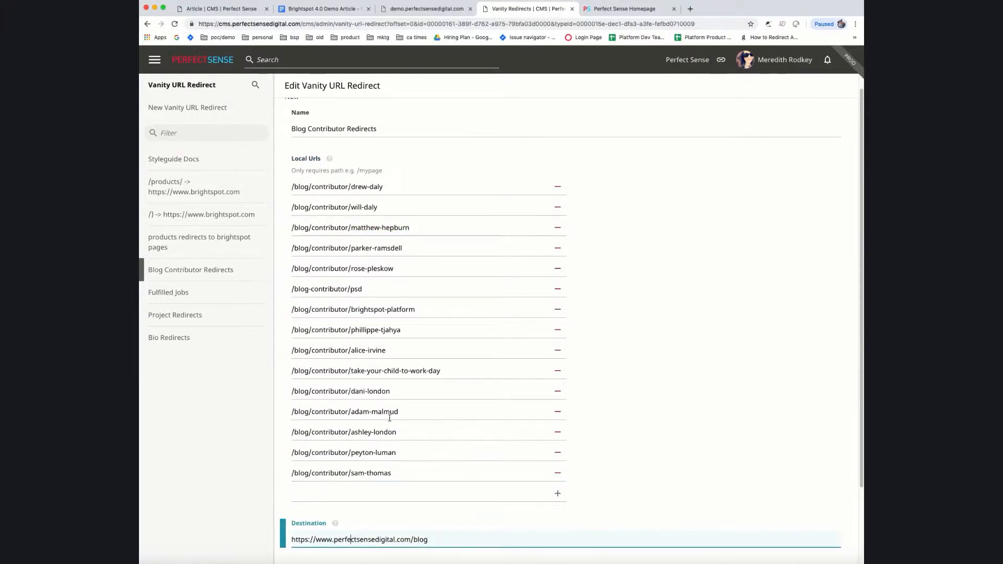
{"action": "triple_click", "coordinate": [412, 228]}
{"action": "key", "text": "super+c"}
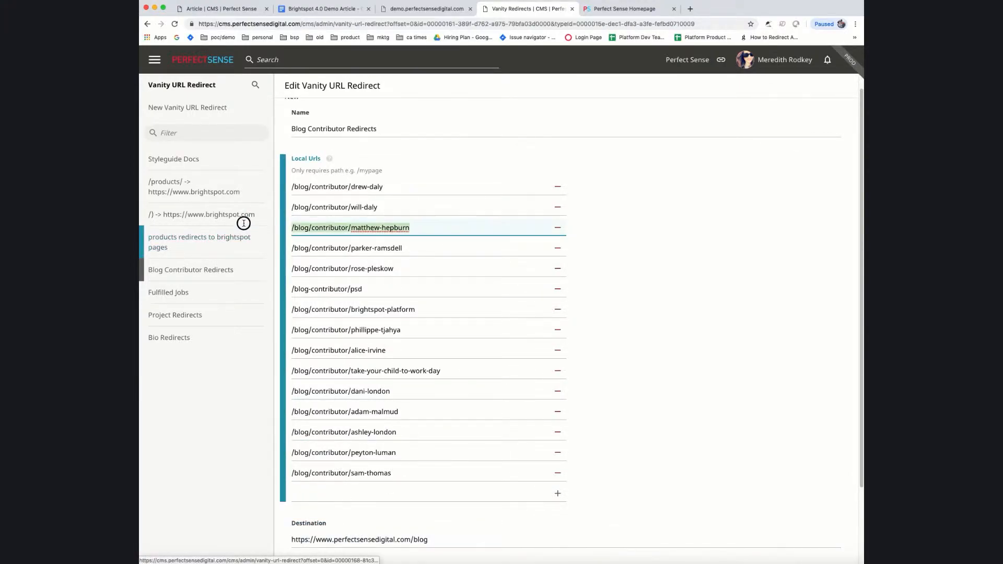
{"action": "left_click", "coordinate": [616, 8]}
{"action": "left_click", "coordinate": [327, 23]}
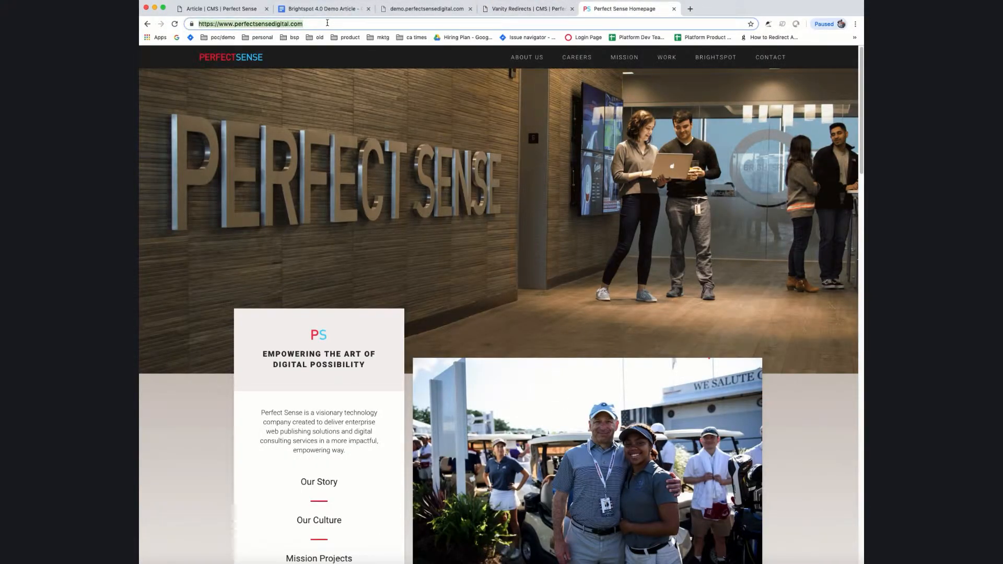
{"action": "type", "text": "https://www.perfectsensedigital.com/blog/contributor/matthew-hepburn"}
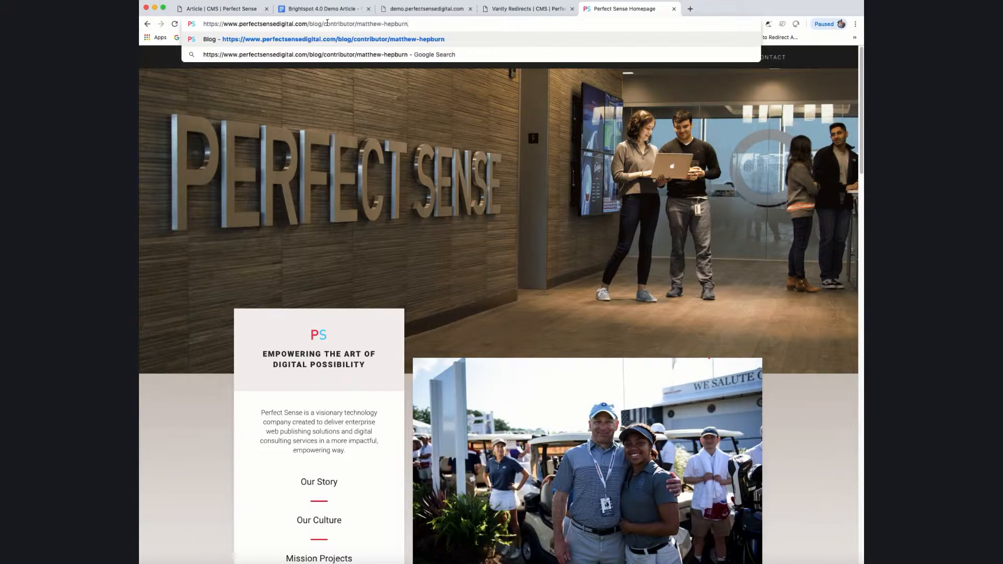
{"action": "key", "text": "Return"}
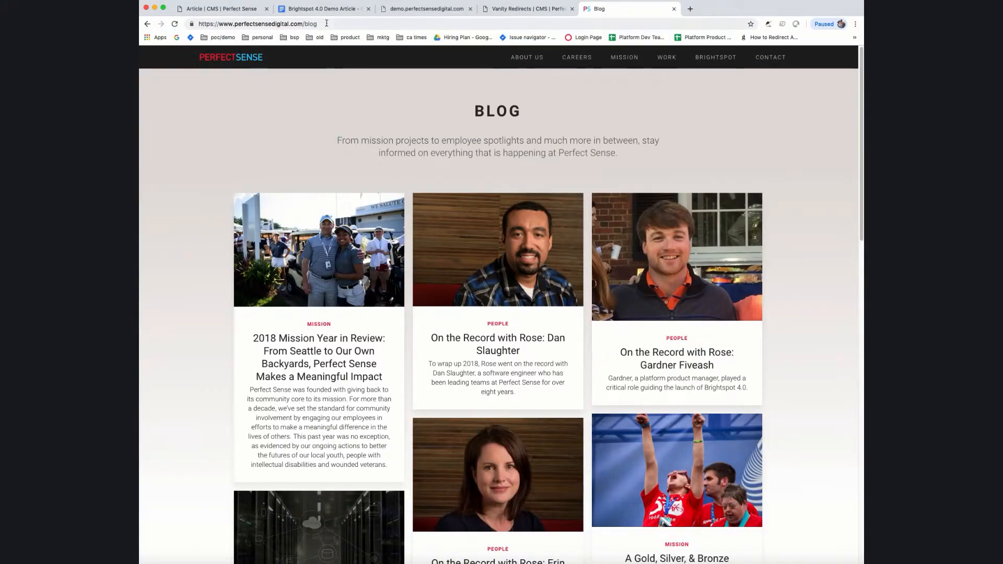
Step: Replace the blog path in the site's address with the copied contributor path and load it again
{"action": "left_click_drag", "start_coordinate": [303, 24], "coordinate": [404, 26]}
{"action": "key", "text": "BackSpace"}
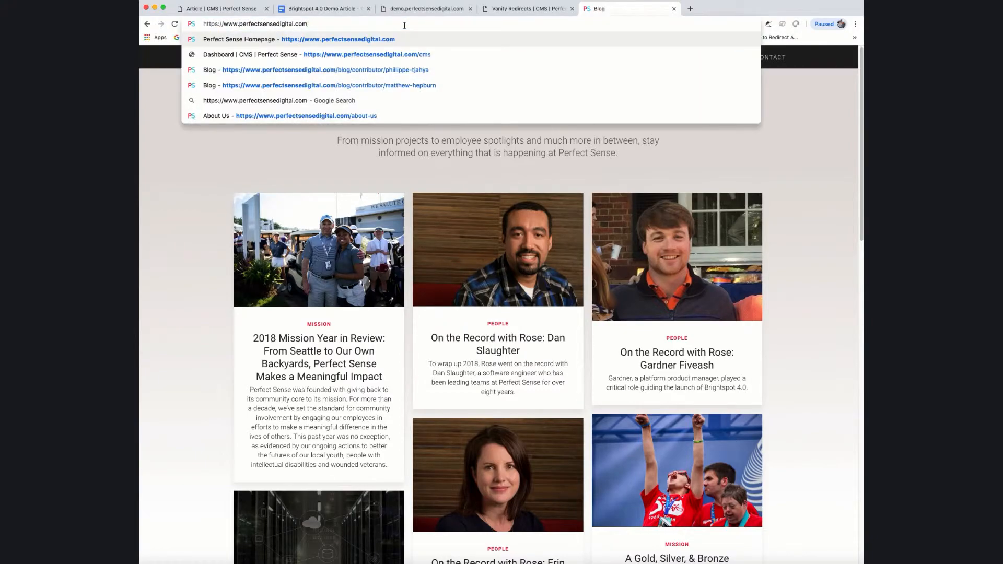
{"action": "key", "text": "super+v"}
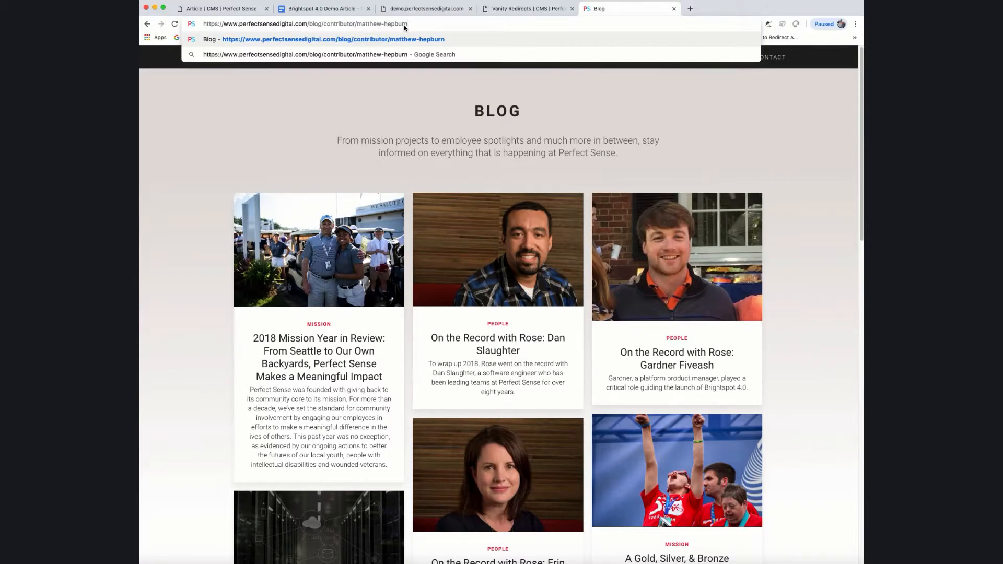
{"action": "key", "text": "Return"}
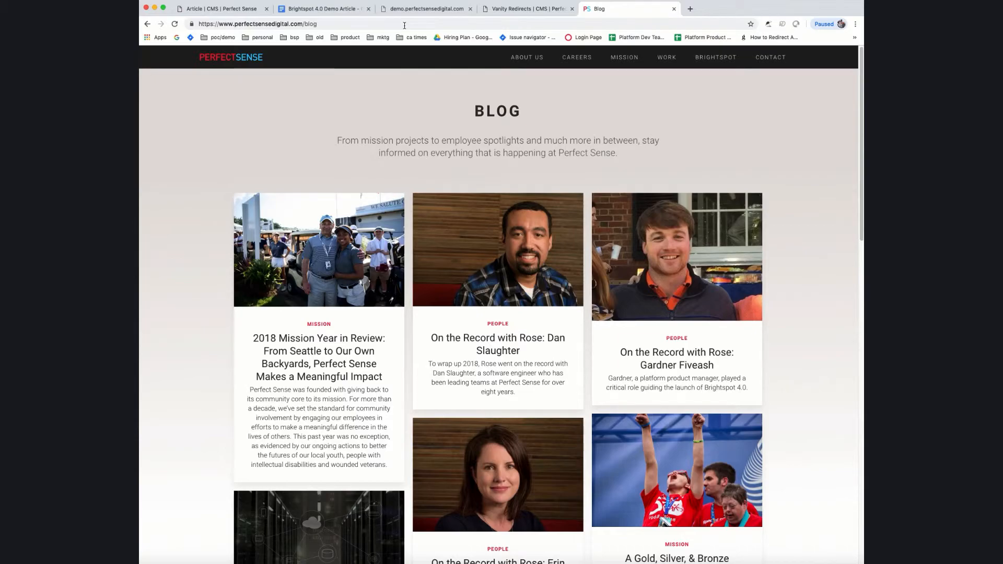
Step: Return to the Blog Contributor Redirects entry in the CMS and examine its destination and Temporary option
{"action": "left_click", "coordinate": [526, 10]}
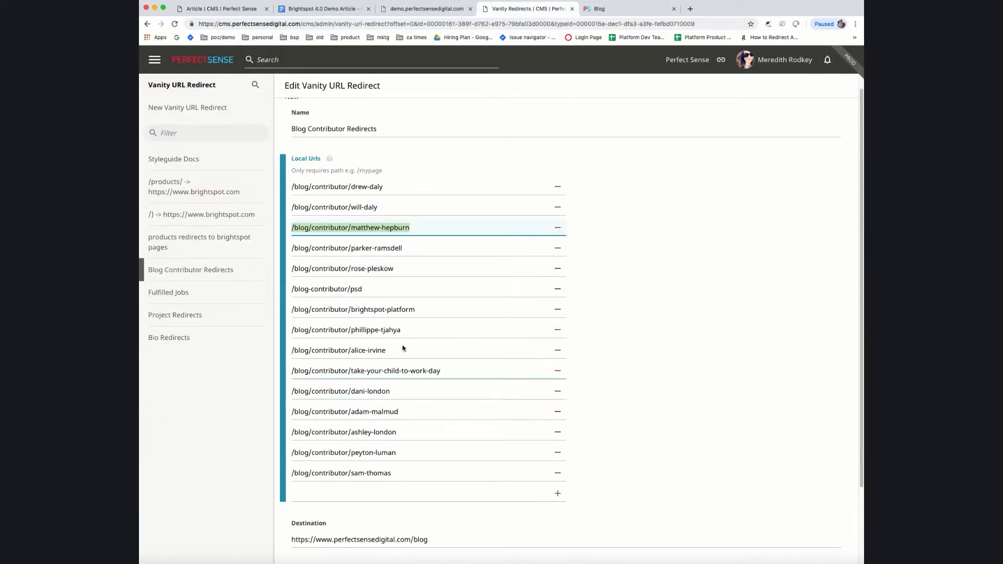
{"action": "scroll", "coordinate": [508, 337], "scroll_direction": "down", "scroll_amount": 3}
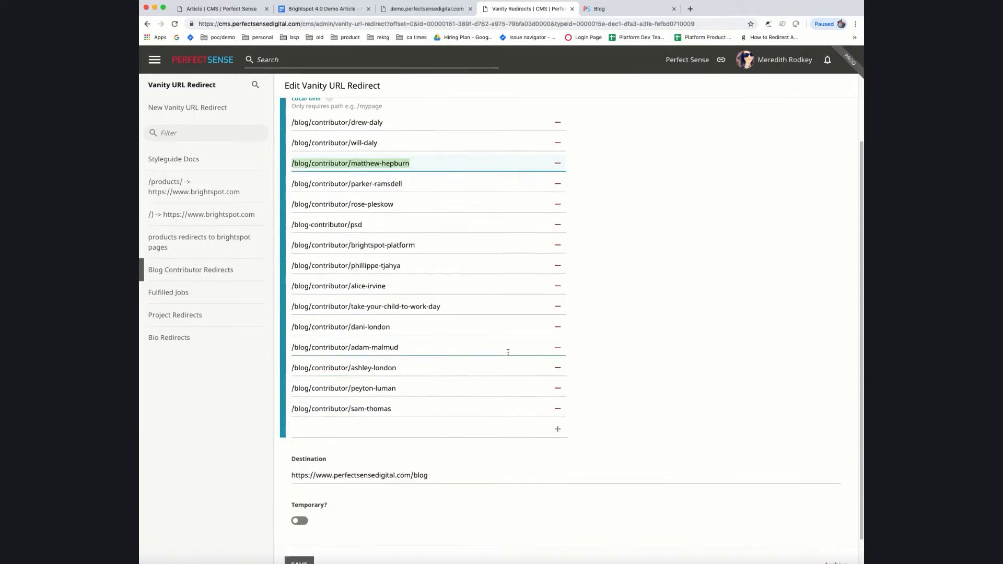